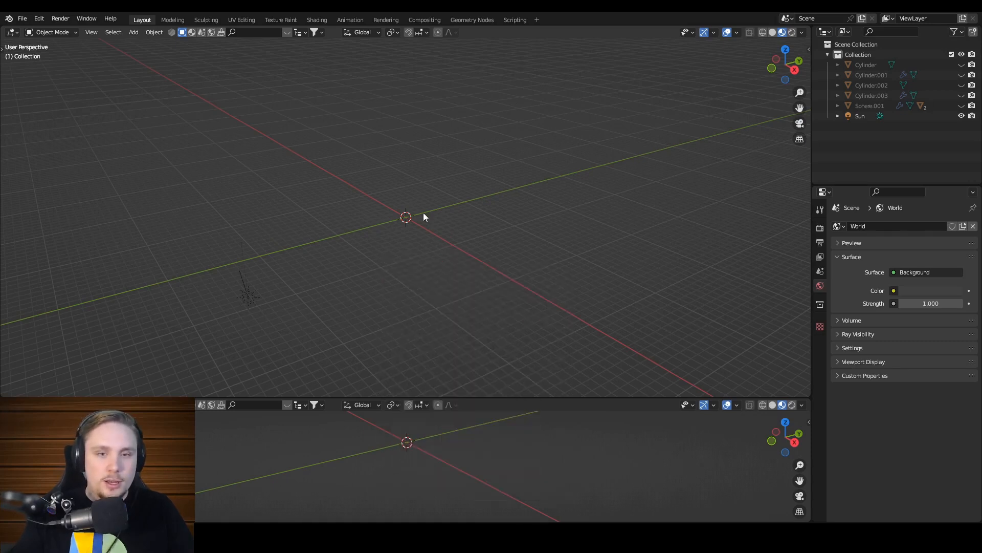
Step: Add an ico sphere with a radius of 4.3 in and 4 subdivisions at the world origin
key("shift+a")
mouse_move(428, 213)
left_click(468, 253)
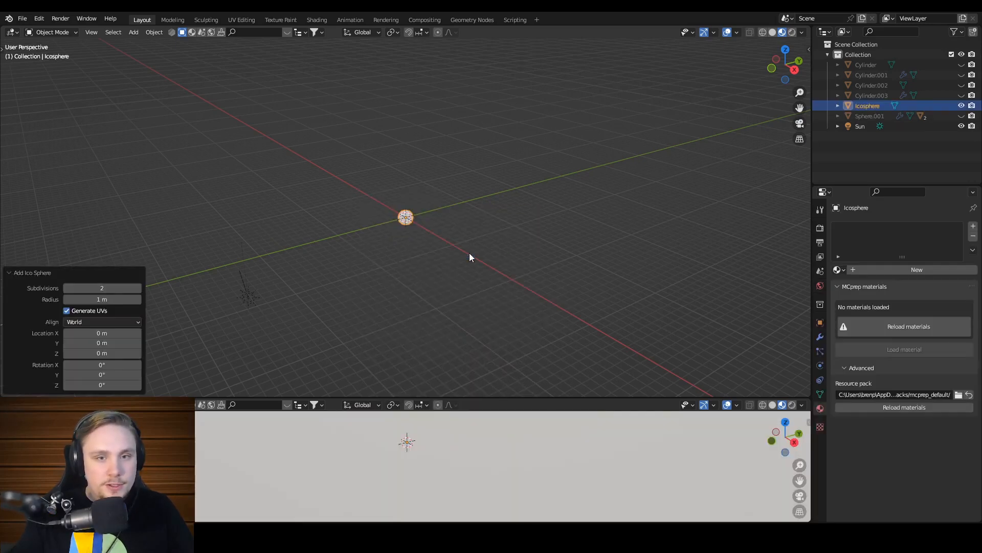
left_click(102, 300)
type("4.3")
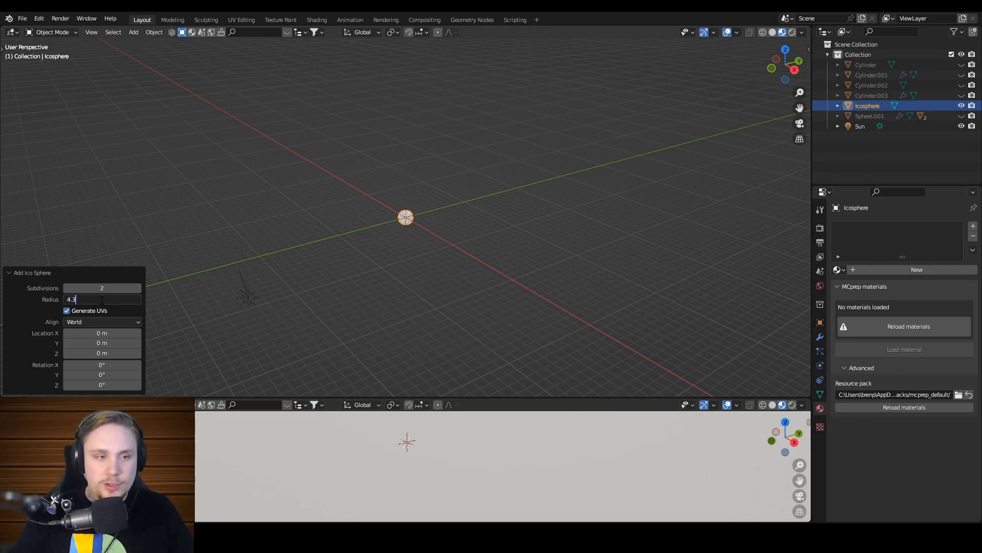
type("in")
key("Return")
left_click(105, 289)
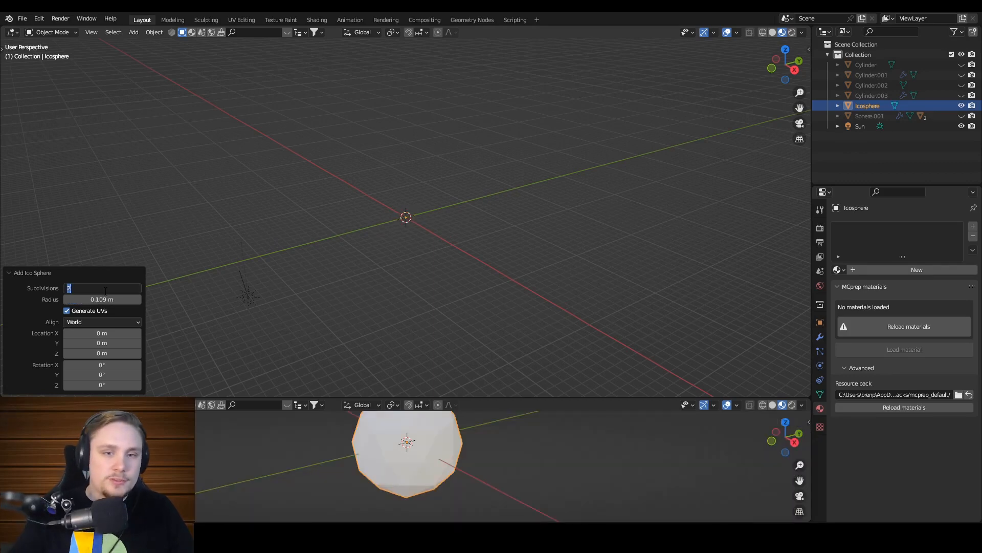
type("4")
key("Return")
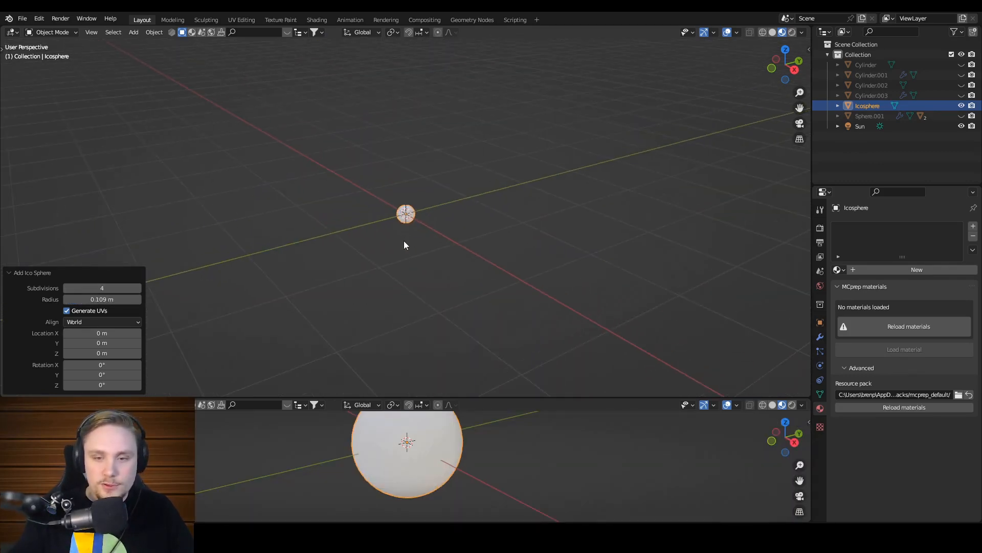
key("KP_Decimal")
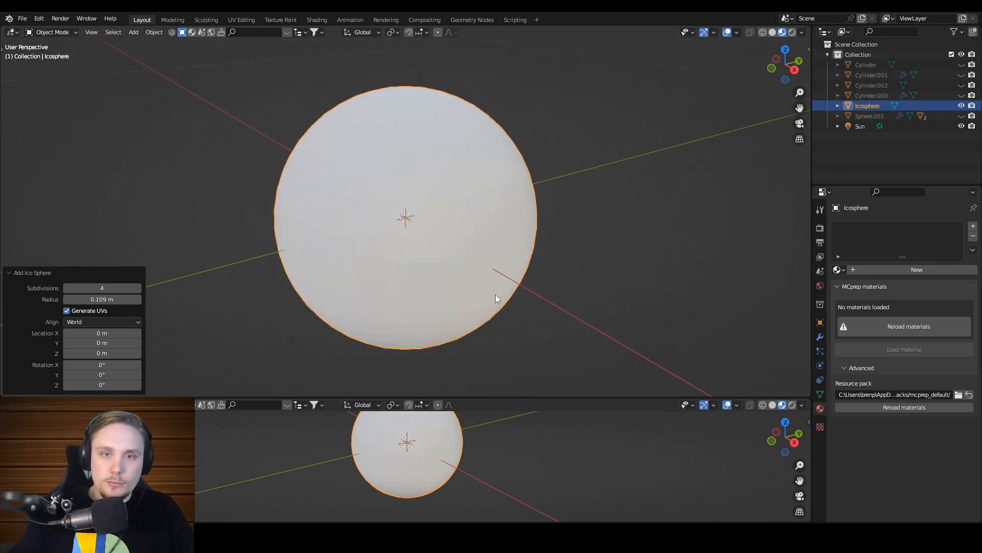
middle_click_drag(449, 262, 518, 278)
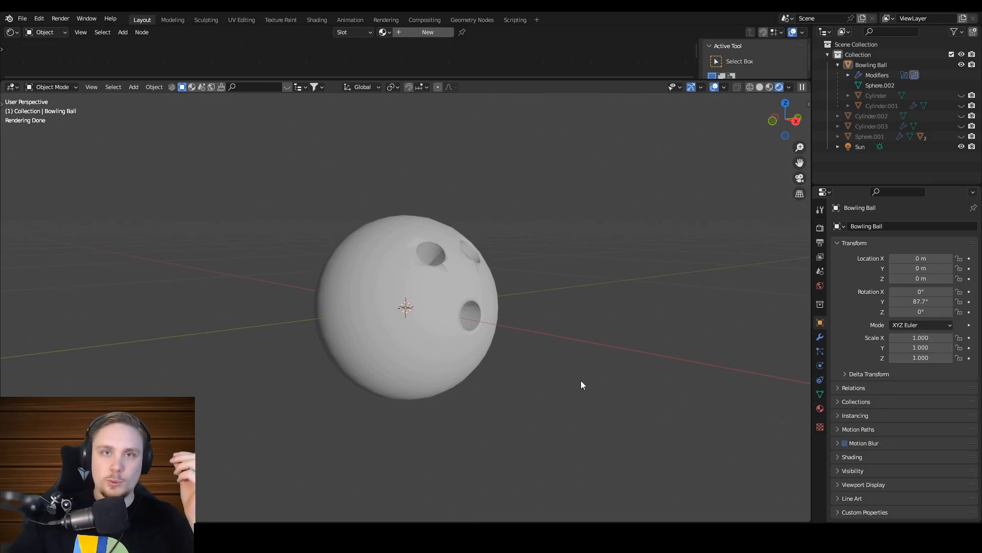
Step: Create a new material for the bowling ball and open a Shader Editor beside the 3D viewport
left_click(821, 408)
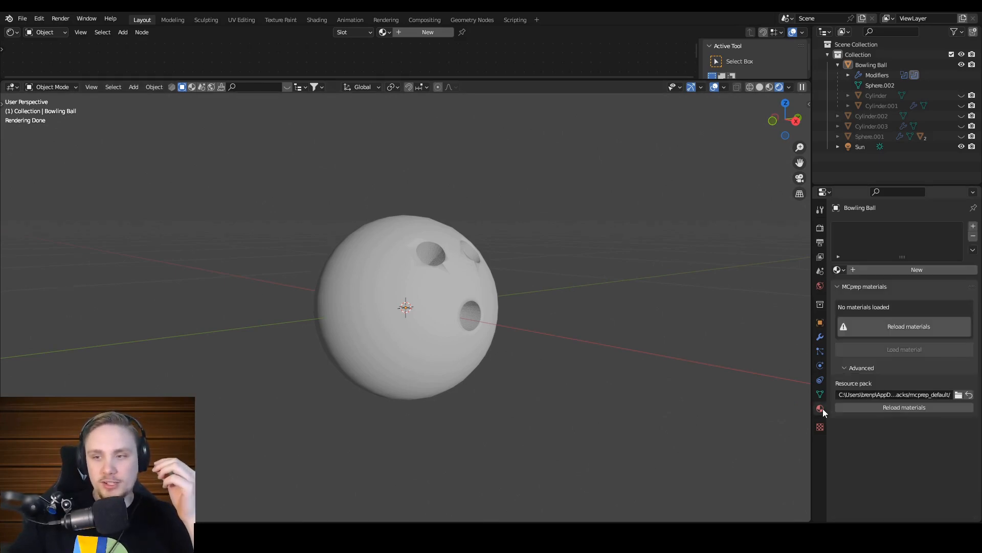
left_click(879, 271)
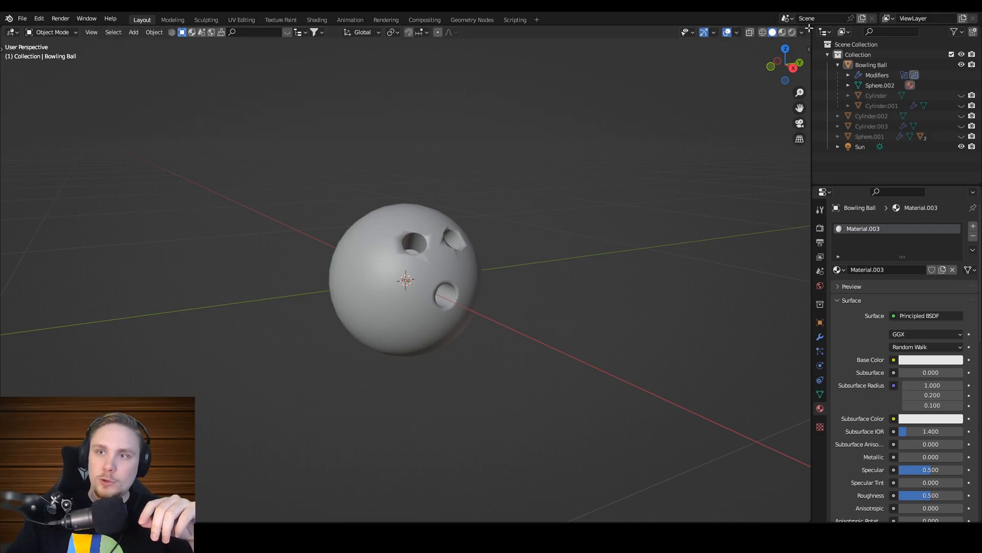
left_click_drag(796, 31, 396, 70)
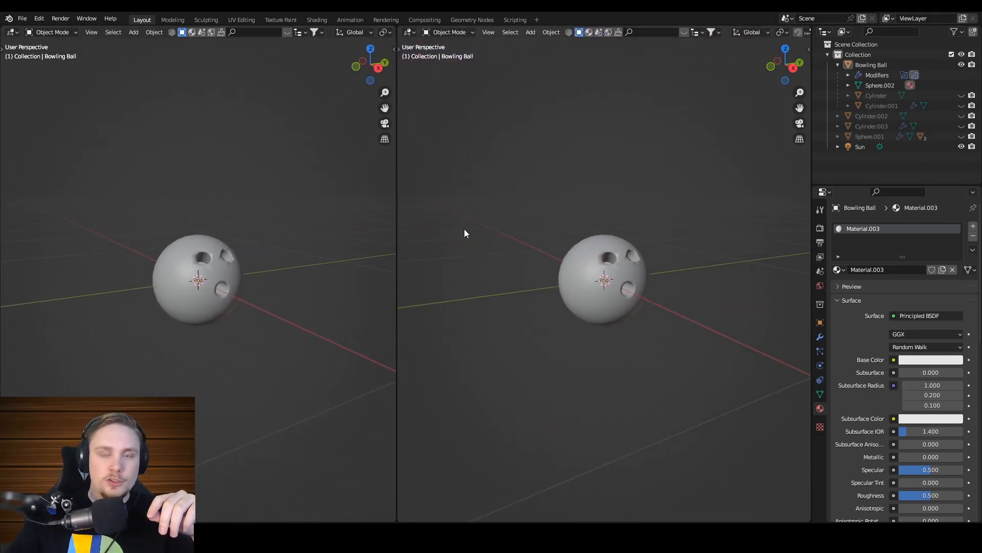
left_click(410, 32)
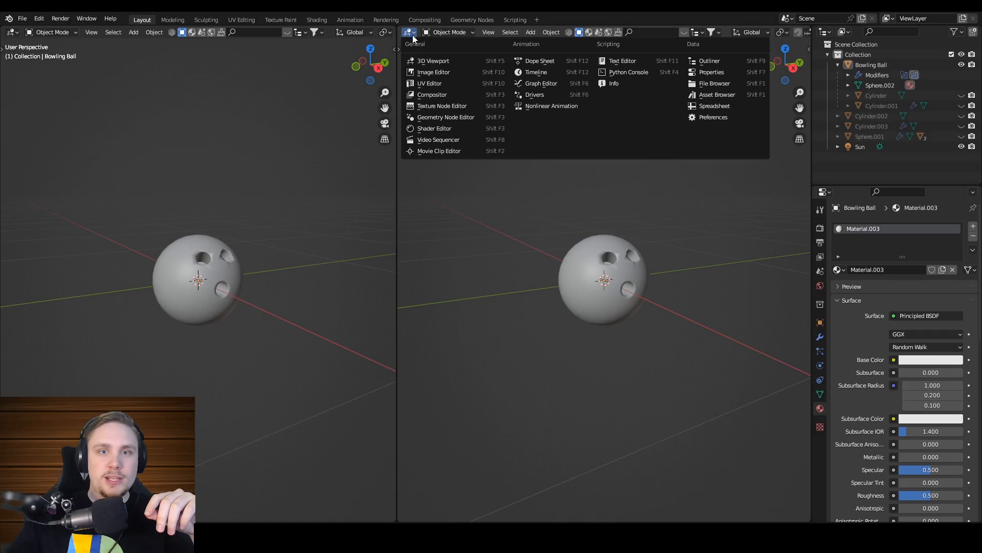
left_click(433, 131)
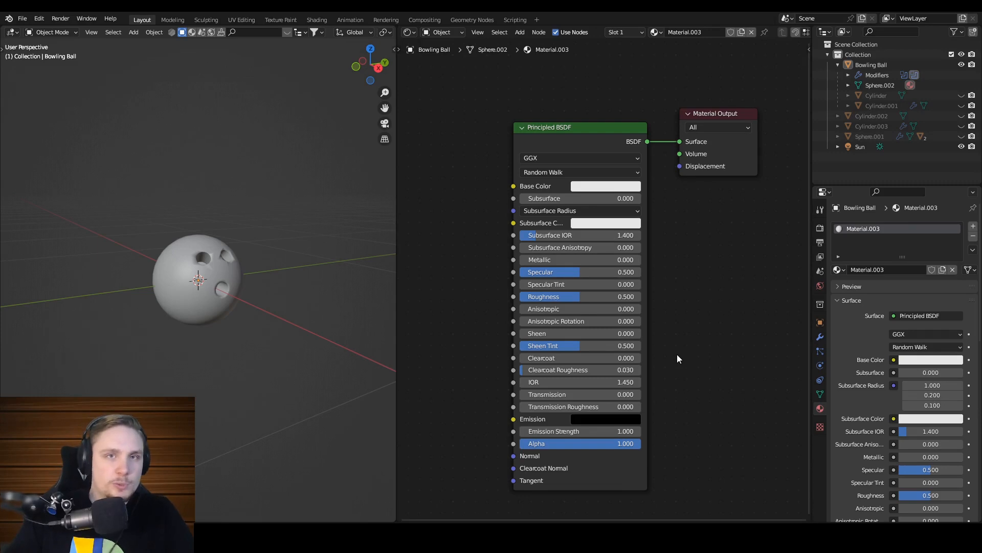
Step: Add a Noise Texture node and connect its Color output to the Base Color of the Principled BSDF
middle_click_drag(677, 354, 851, 351)
key("shift+a")
left_click(497, 198)
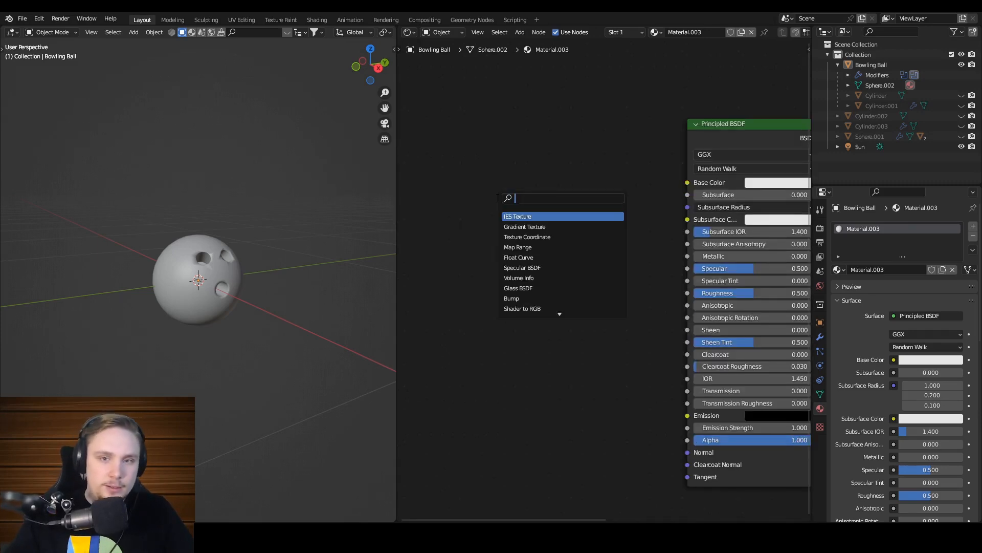
type("noise")
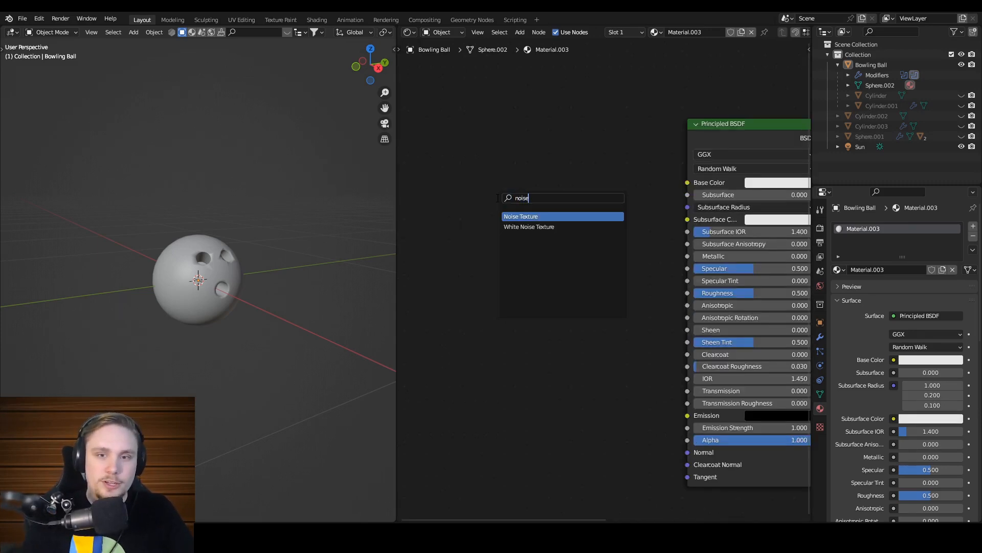
key("Return")
left_click(564, 225)
left_click_drag(533, 210, 687, 182)
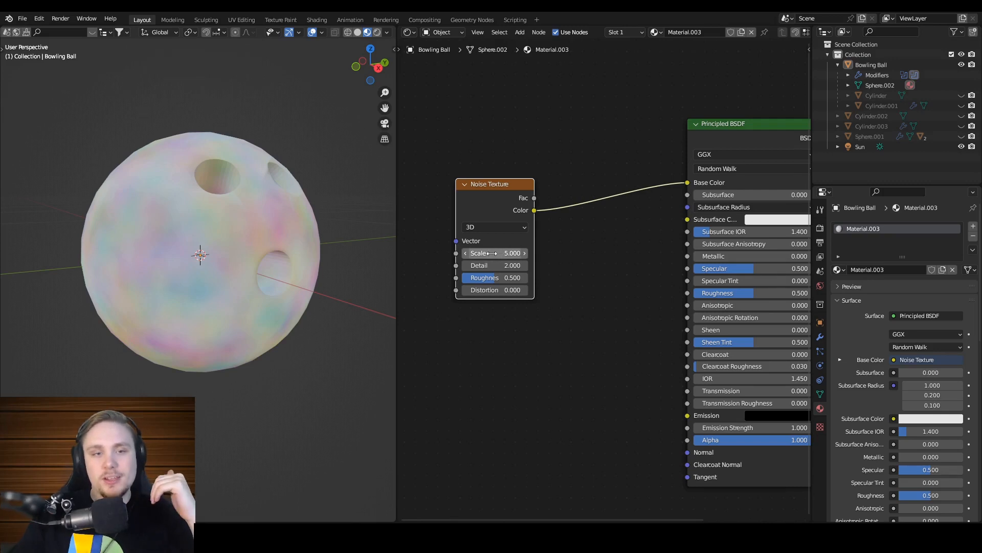
Step: Set the Noise Texture's scale to 5.8, roughness to 0.525 and distortion to 0
left_click_drag(492, 253, 493, 277)
scroll(199, 241, "up", 2)
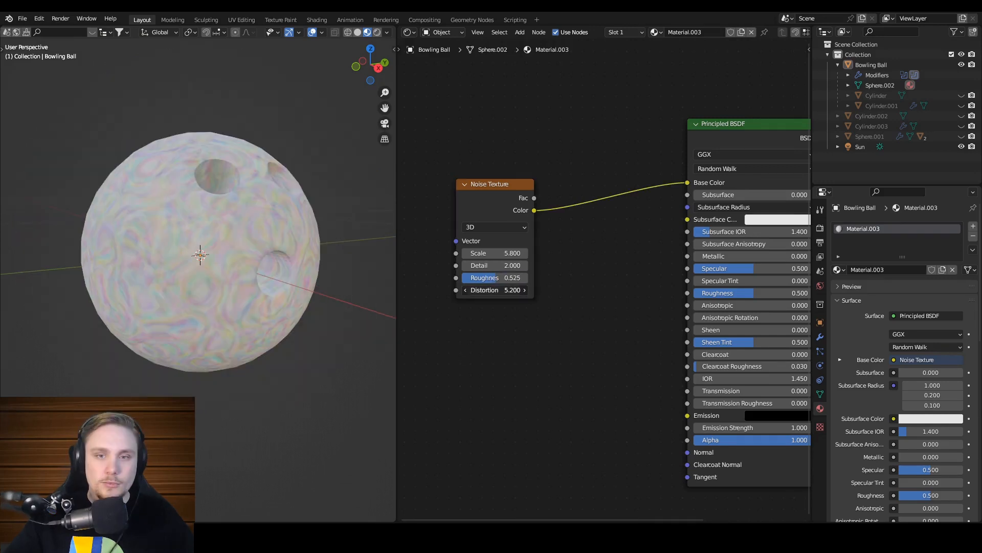
left_click_drag(494, 290, 504, 290)
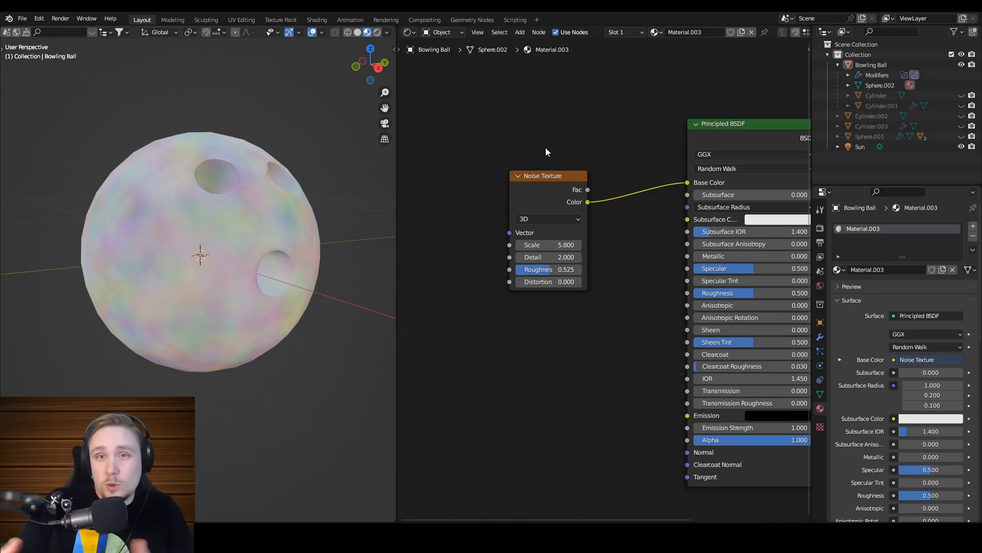
left_click(545, 175)
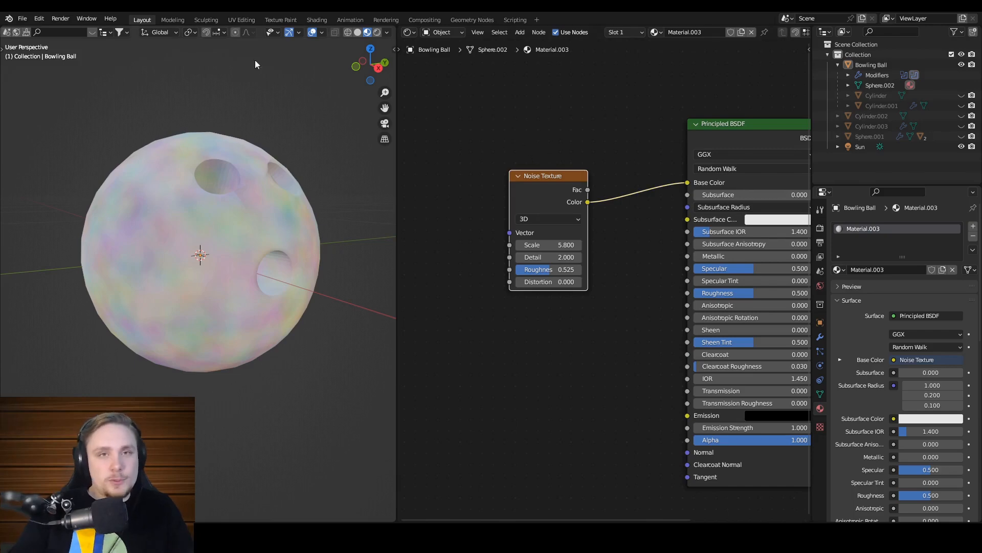
Step: Search the add-on preferences for "node" to check whether Node Wrangler is enabled
left_click(41, 19)
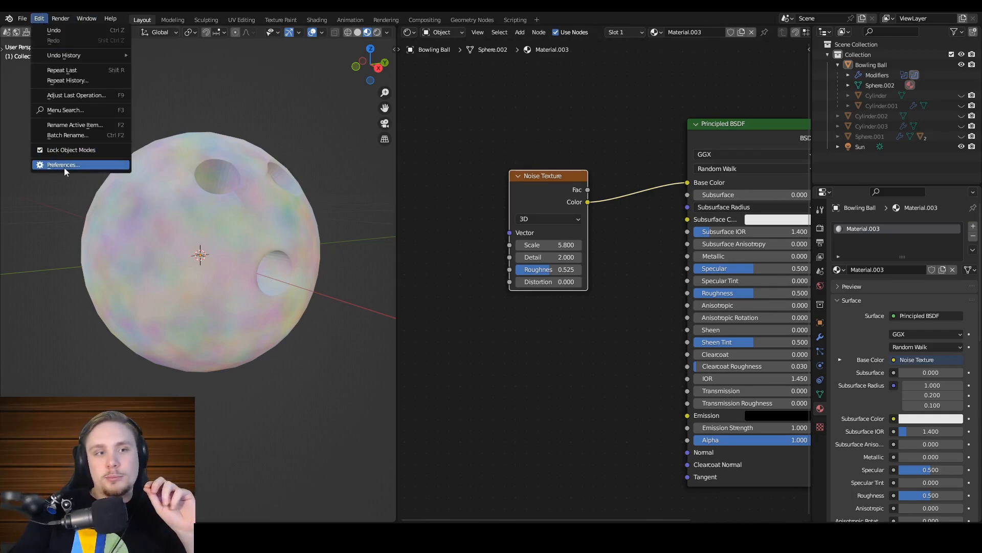
left_click(66, 167)
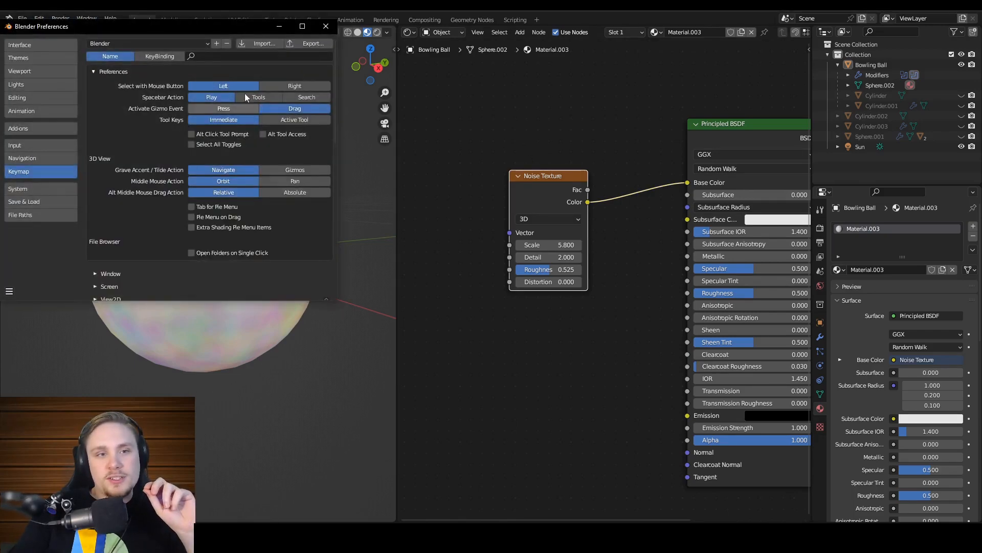
left_click(36, 129)
left_click(281, 57)
type("node")
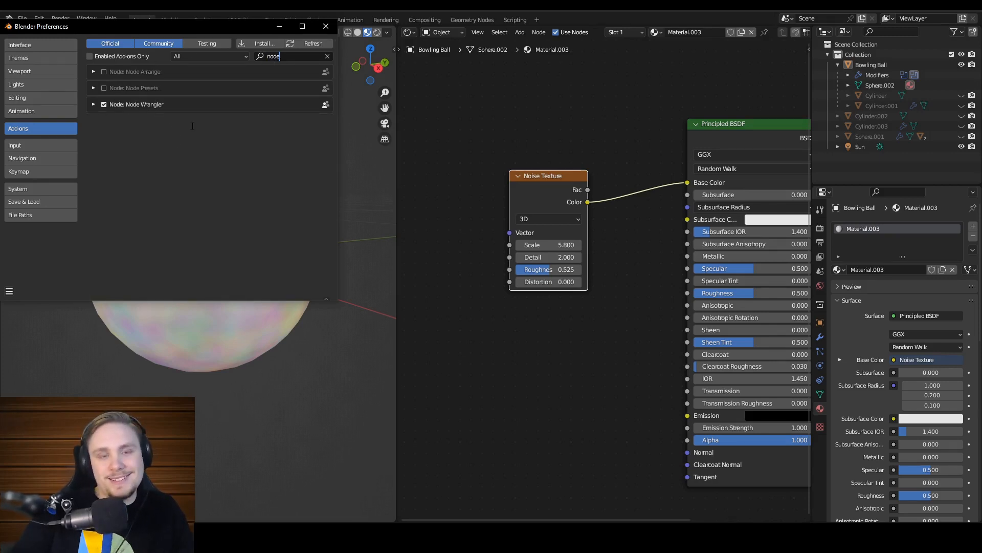
Step: Add Texture Coordinate and Mapping nodes to the Noise Texture, and feed the Mapping vector from the Object output
left_click_drag(555, 192, 621, 182)
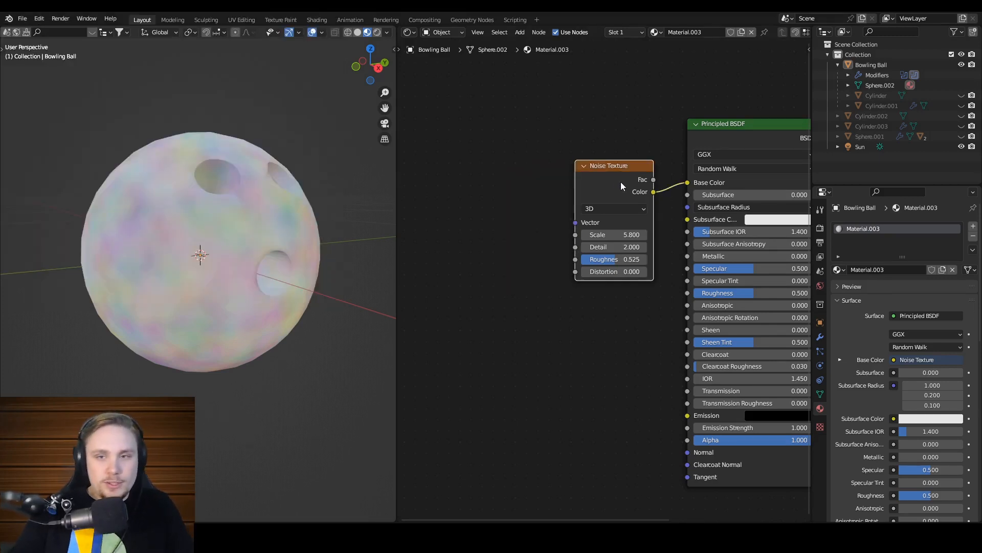
key("ctrl+t")
scroll(646, 323, "left", 2, "ctrl")
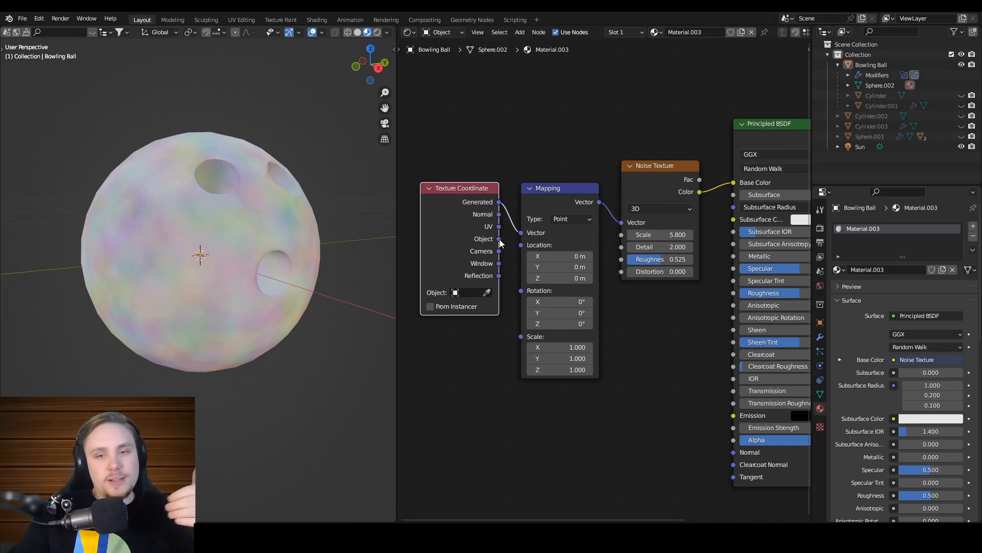
left_click_drag(499, 239, 528, 236)
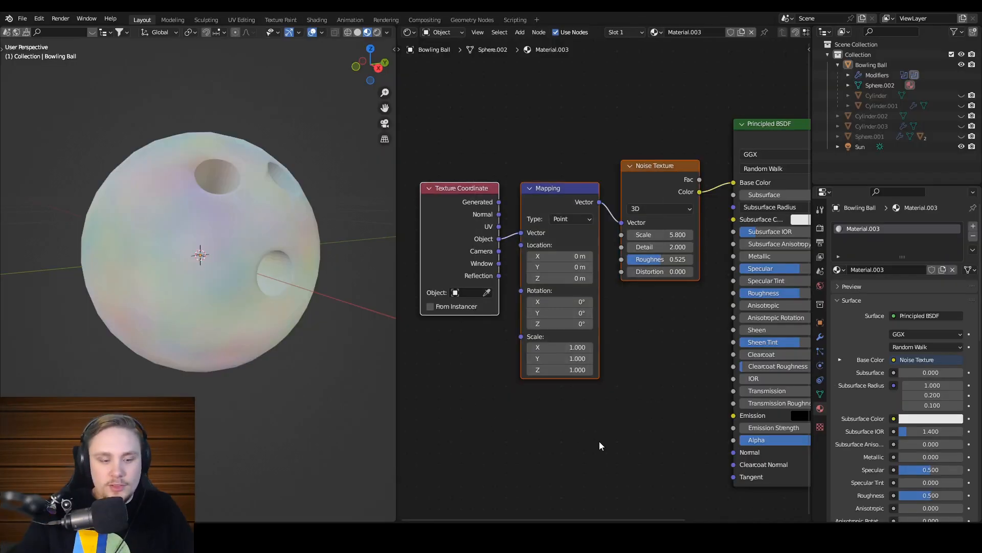
Step: Insert a ColorRamp between the Noise Texture and Base Color, driven by the noise's Fac output, with the texture nodes moved aside
key("g")
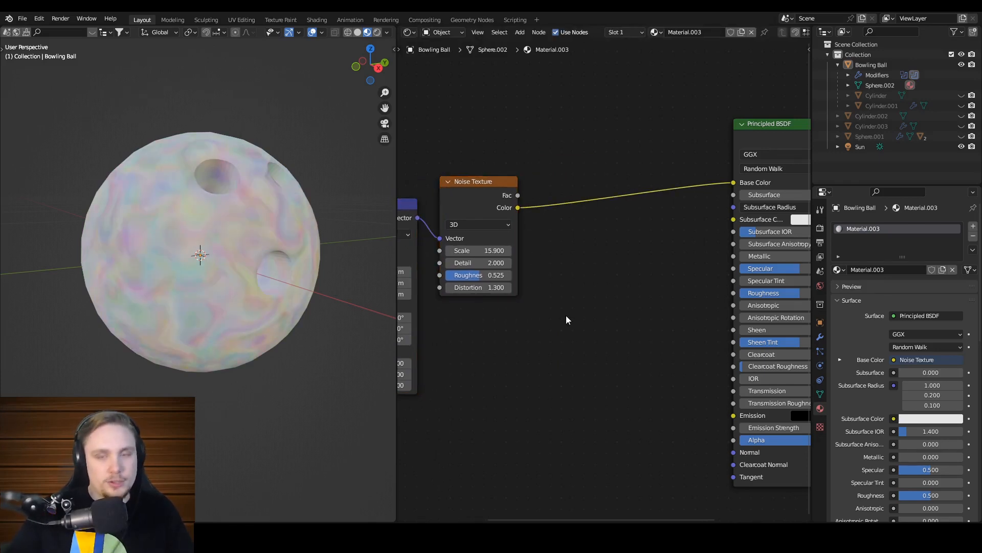
key("shift+a")
left_click(598, 263)
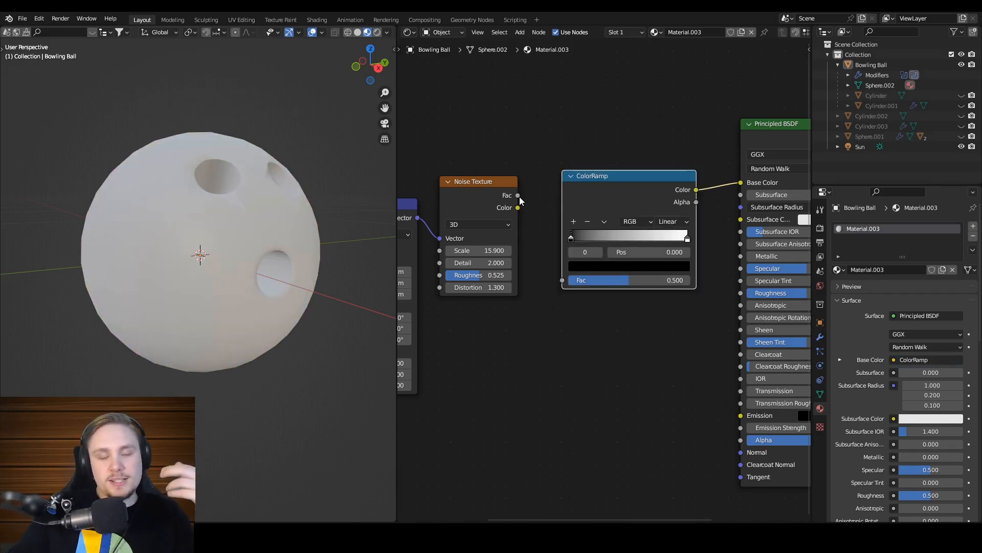
left_click_drag(520, 196, 561, 280)
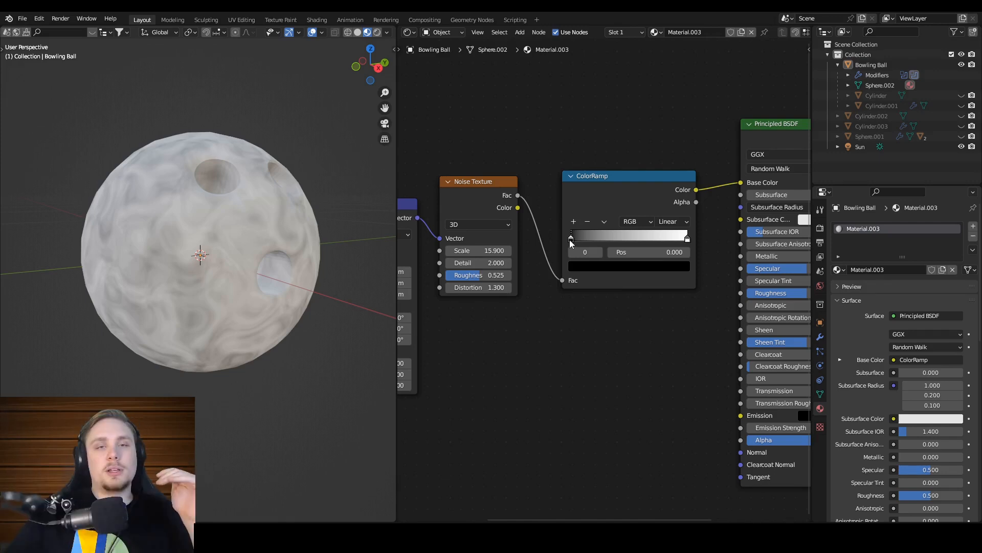
Step: Color the ColorRamp's black stop dark green (hue 0.344, saturation 0.885, value 0.043) and move it to about position 0.28
left_click(688, 240)
left_click(650, 307)
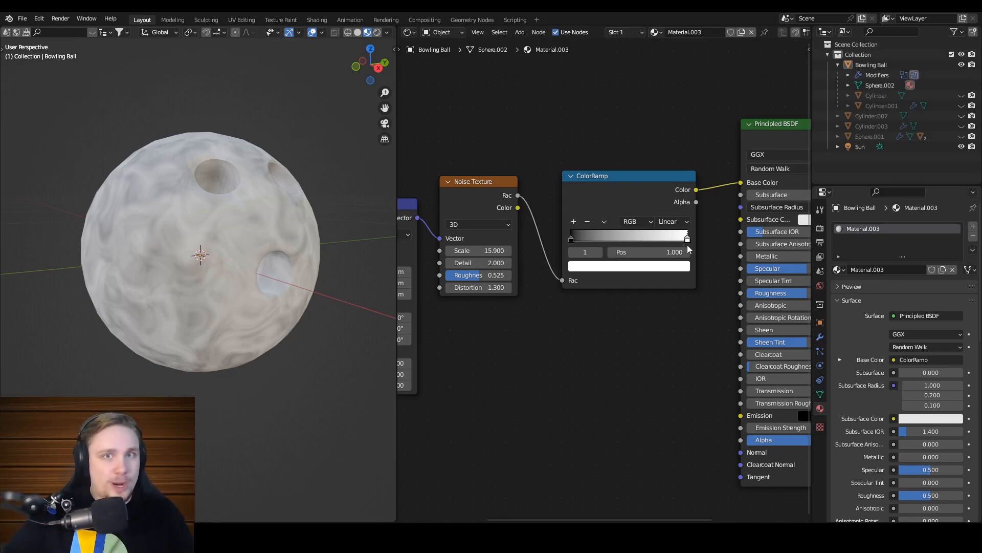
left_click(571, 239)
mouse_move(575, 239)
left_mouse_down()
mouse_move(629, 239)
mouse_move(570, 240)
left_mouse_up()
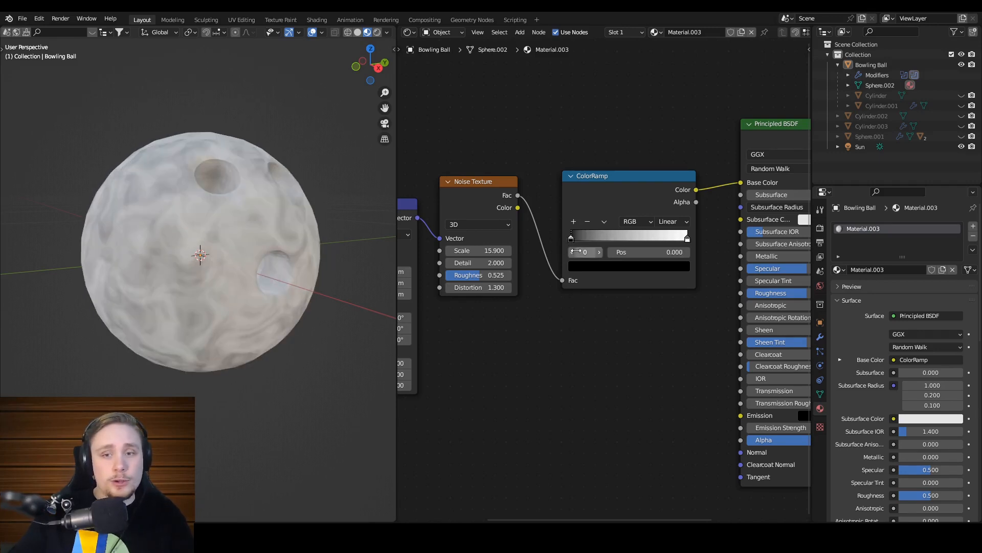
left_click(609, 267)
left_click_drag(664, 183, 664, 169)
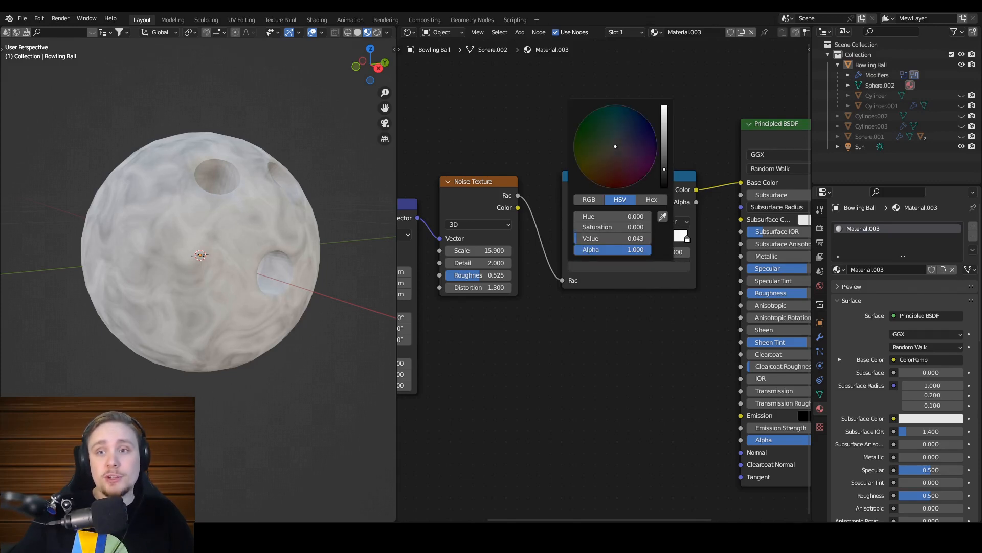
left_click_drag(615, 147, 591, 127)
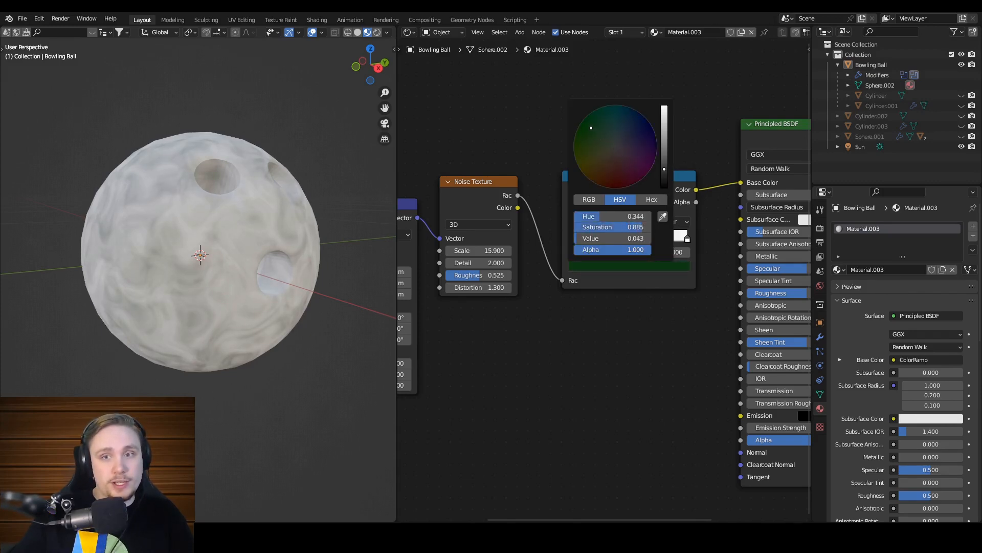
left_click_drag(571, 239, 606, 237)
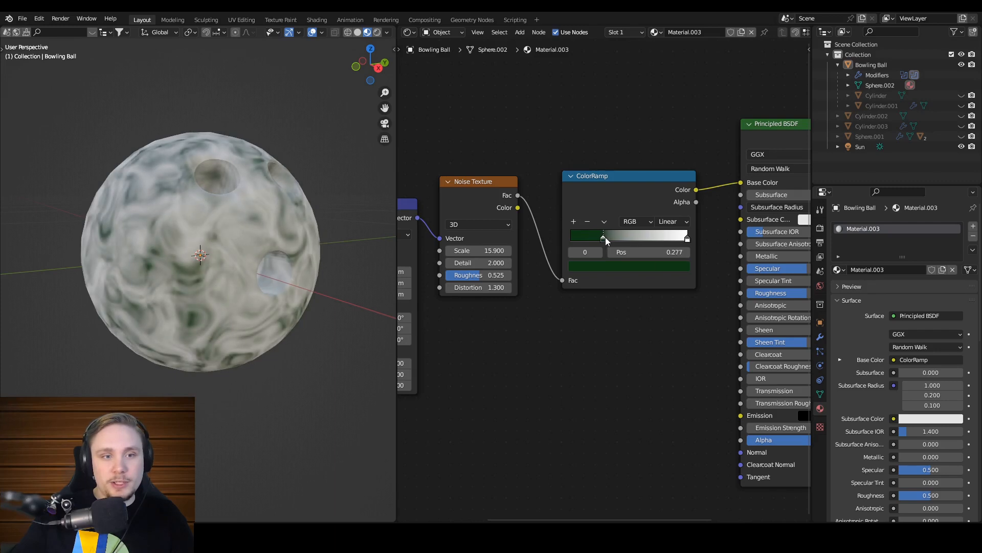
Step: Color the ColorRamp's white stop a medium green and move it to position 0.682
left_click(687, 238)
left_click(667, 267)
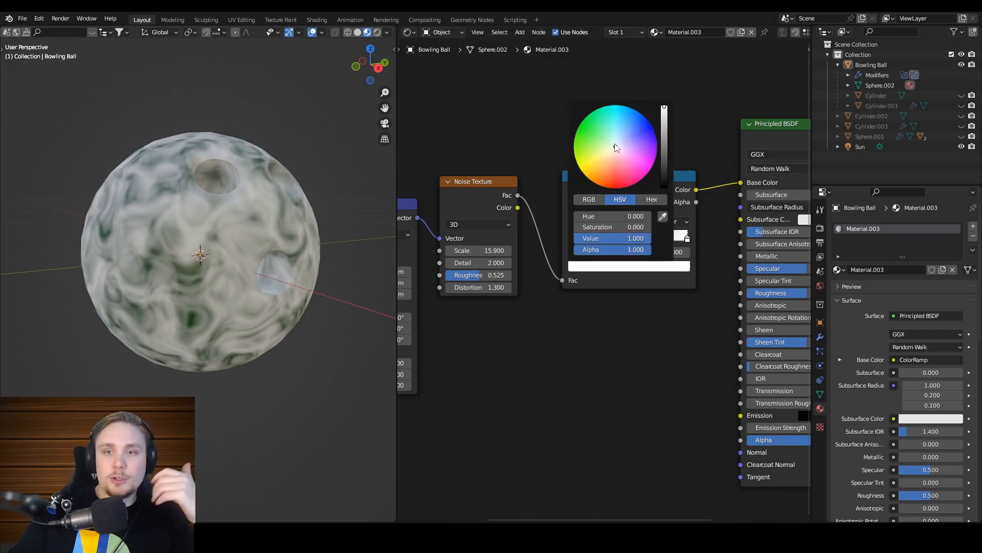
left_click_drag(617, 148, 603, 138)
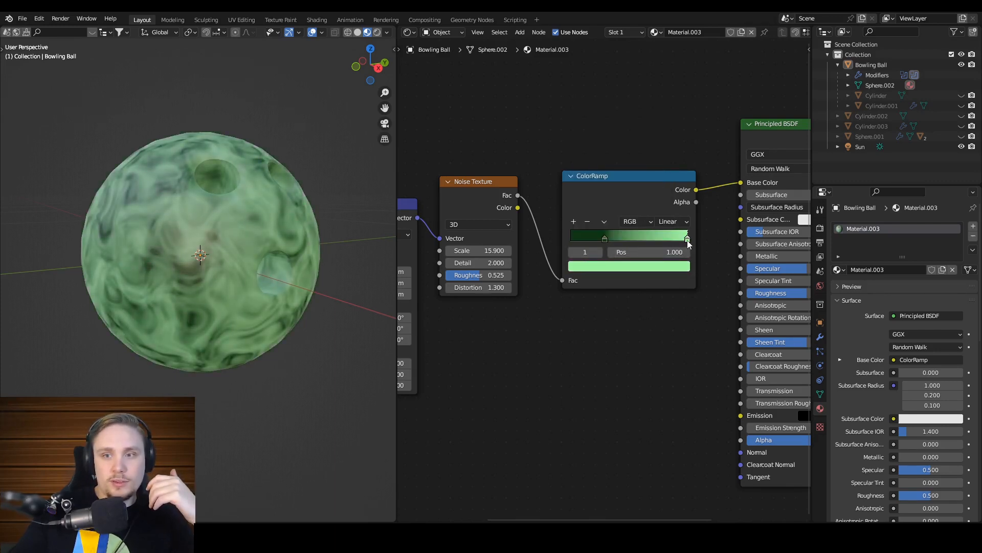
mouse_move(686, 238)
left_mouse_down()
mouse_move(639, 256)
mouse_move(657, 266)
mouse_move(650, 275)
left_mouse_up()
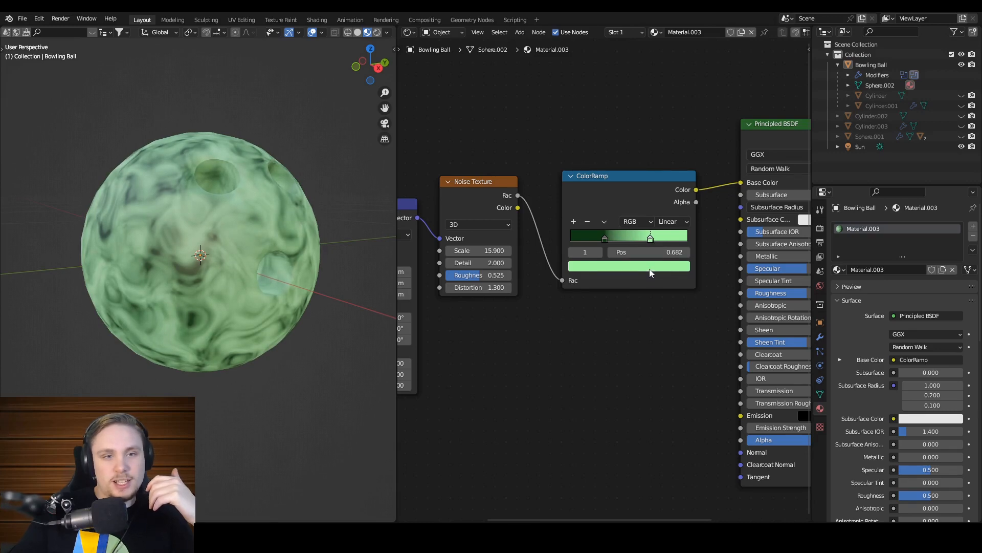
left_click(651, 266)
left_click_drag(654, 221, 635, 221)
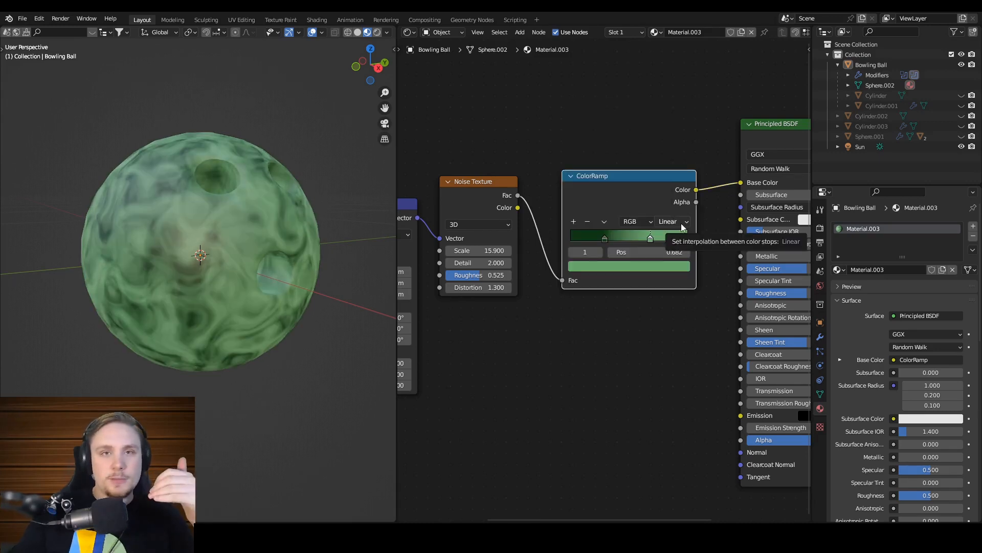
Step: Set the ColorRamp's interpolation to Ease
left_click(682, 225)
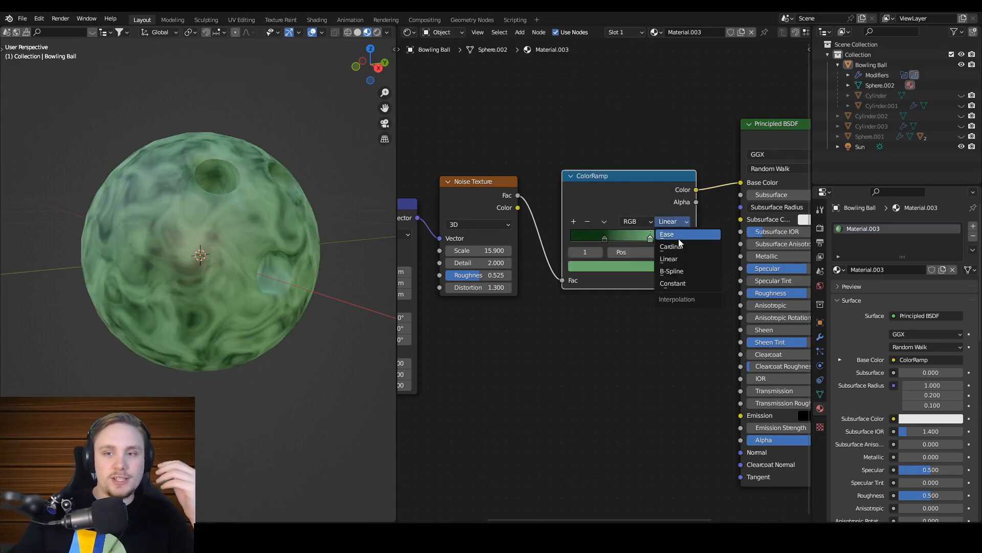
left_click(678, 236)
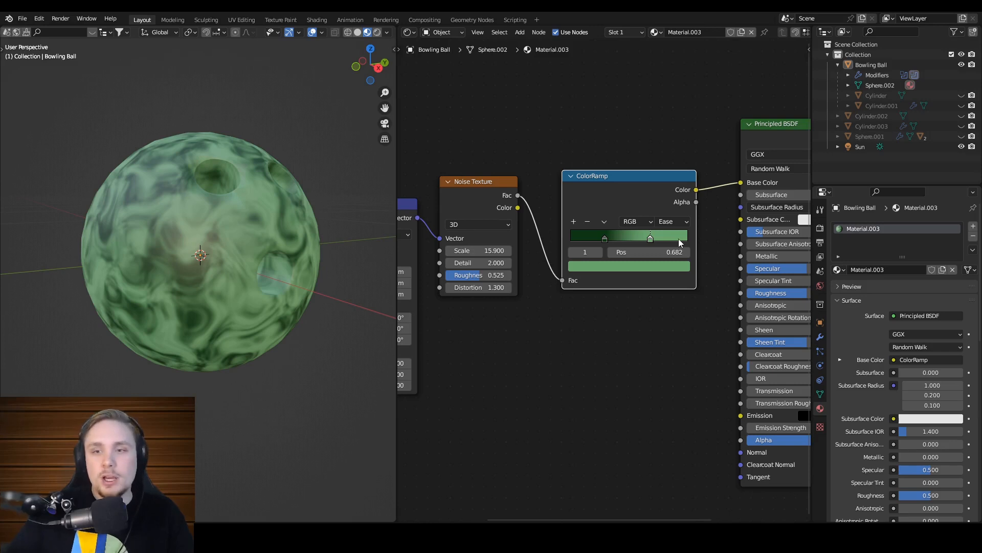
Step: Try Constant interpolation on the ColorRamp with its light green stop moved closer to the dark one, and inspect the ball
left_click(670, 221)
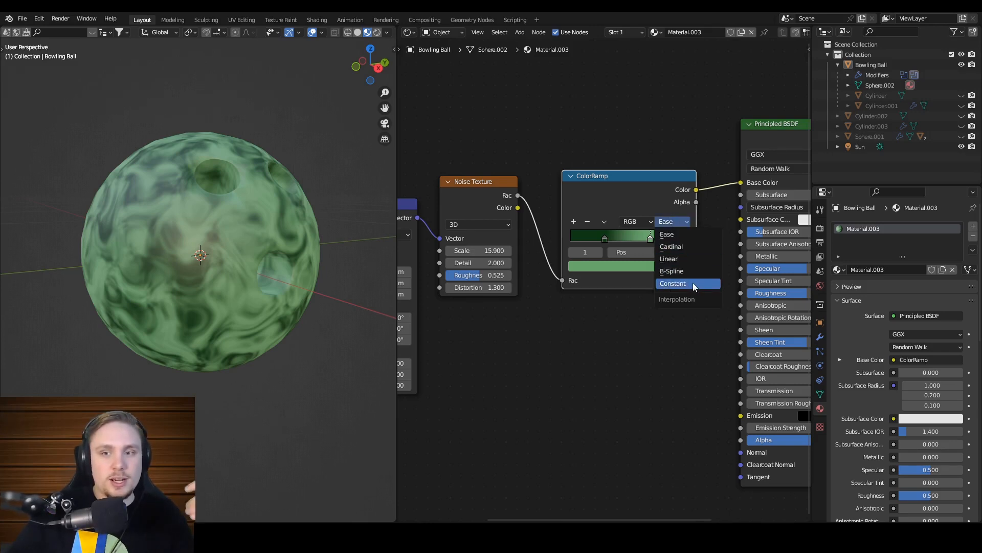
left_click(692, 282)
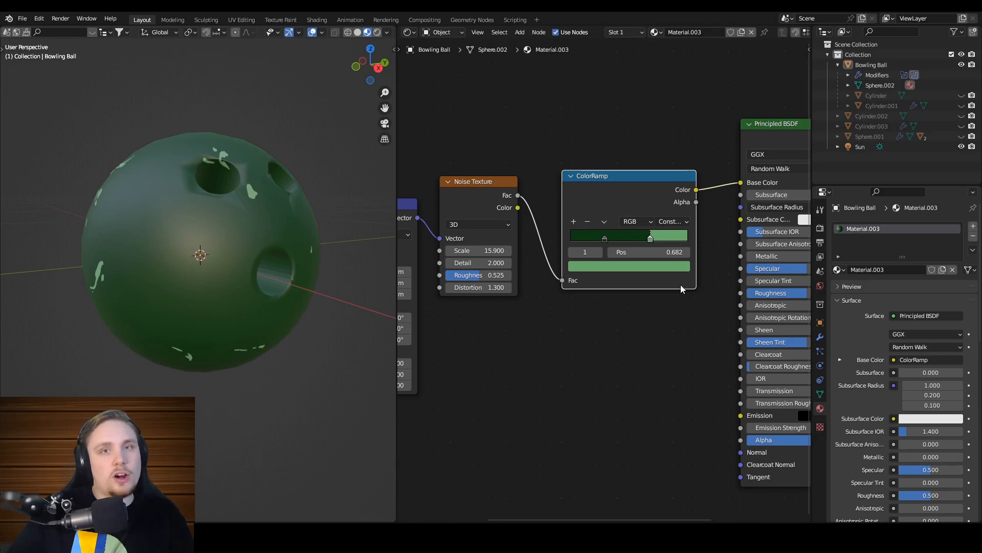
left_click_drag(650, 241, 634, 240)
middle_click_drag(331, 293, 200, 310)
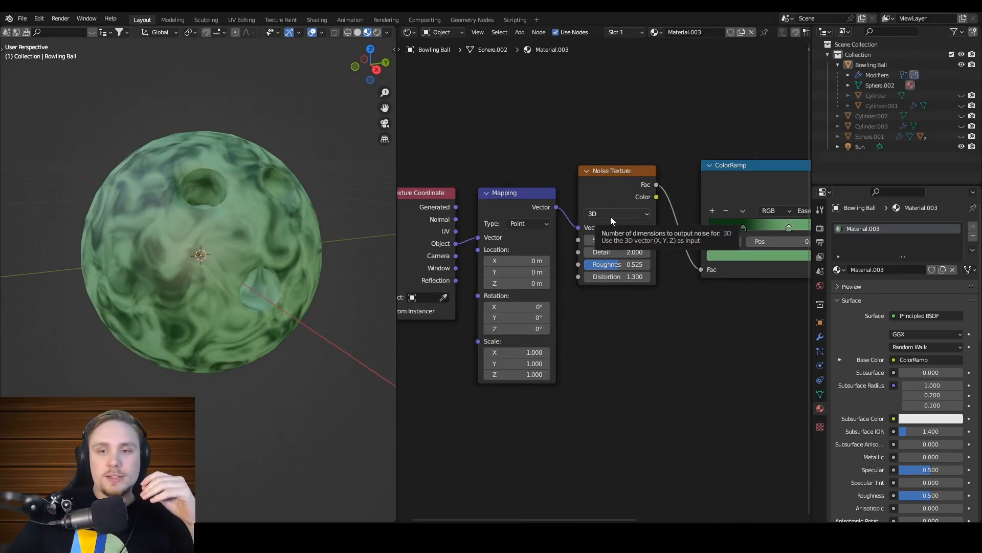
Step: Switch the Noise Texture to 4D and set its W value to 2.2
left_click(611, 217)
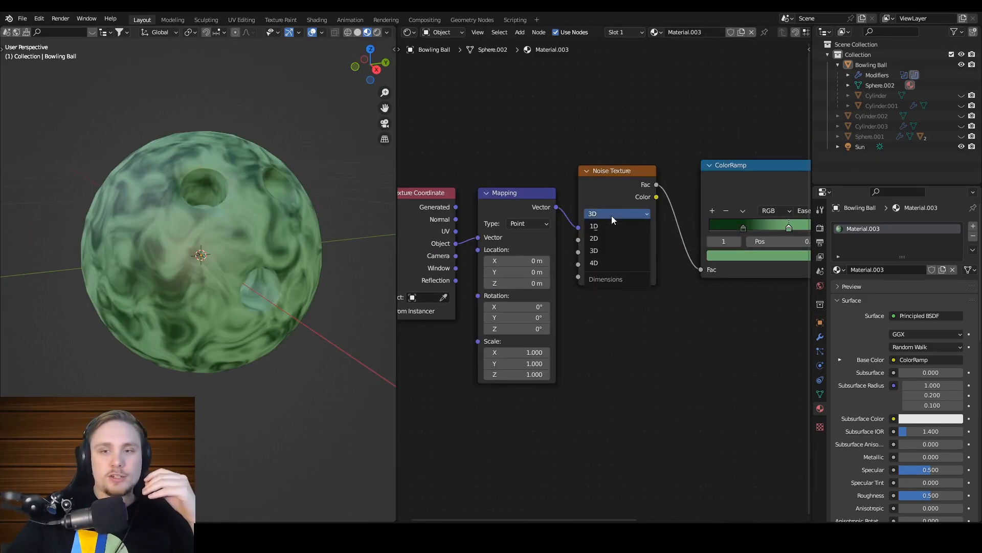
left_click(612, 262)
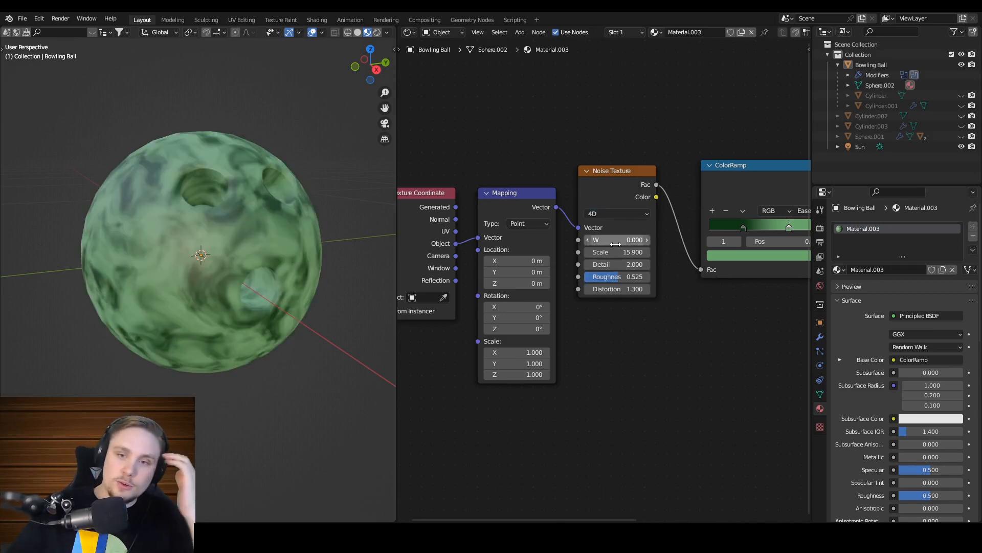
left_click_drag(615, 244, 662, 241)
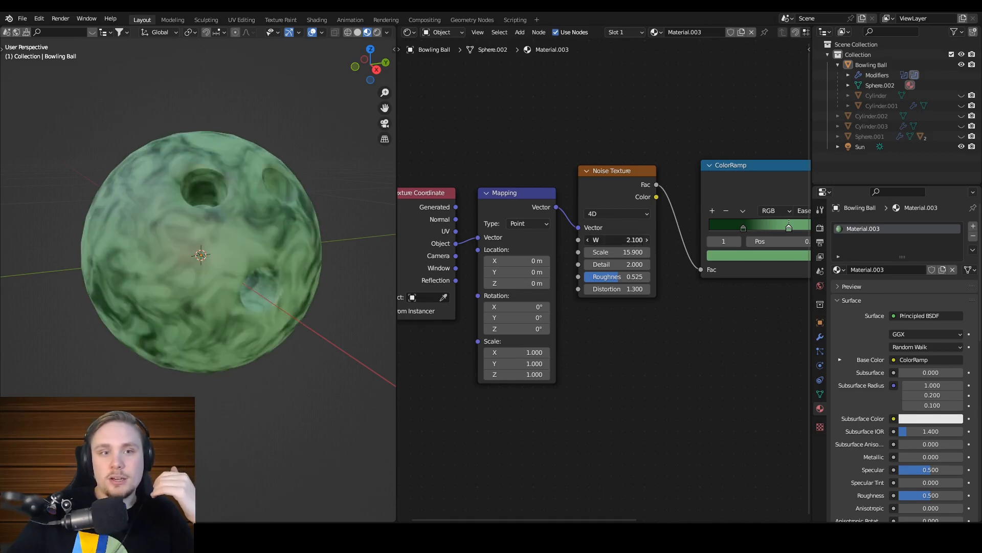
left_click(649, 241)
left_click(648, 242)
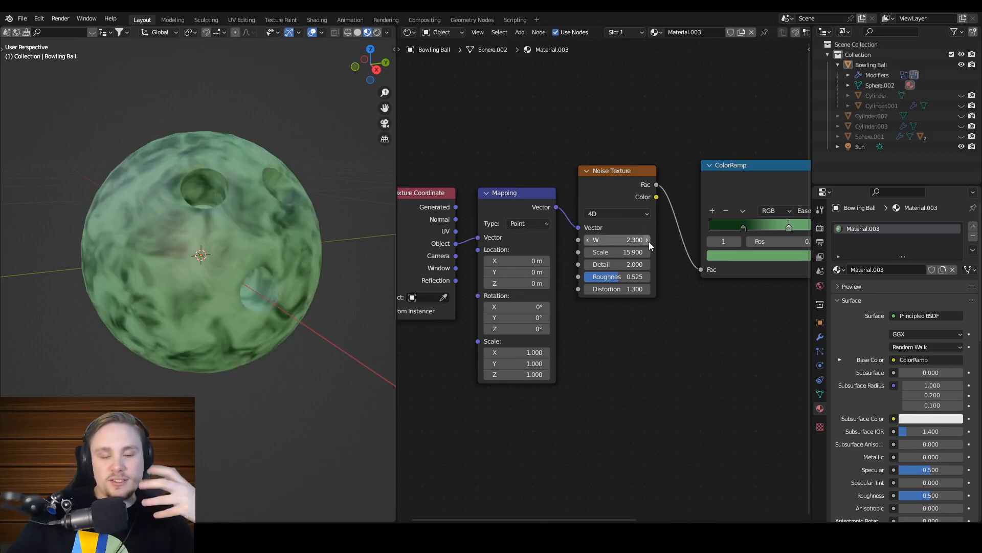
left_click(649, 241)
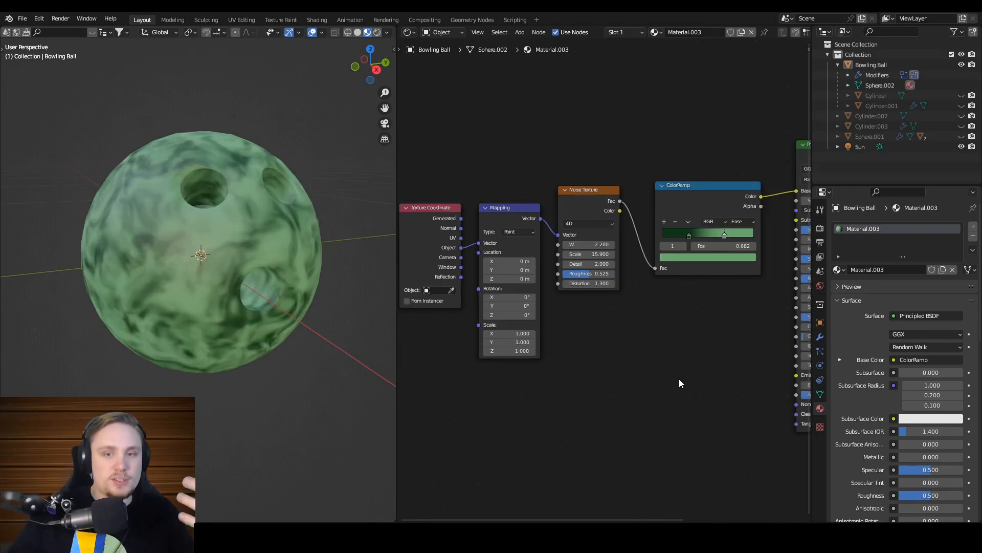
Step: Move the texture and ColorRamp nodes away from the Principled BSDF and insert a Hue Saturation Value node between ColorRamp and Base Color
left_click_drag(717, 401, 414, 165)
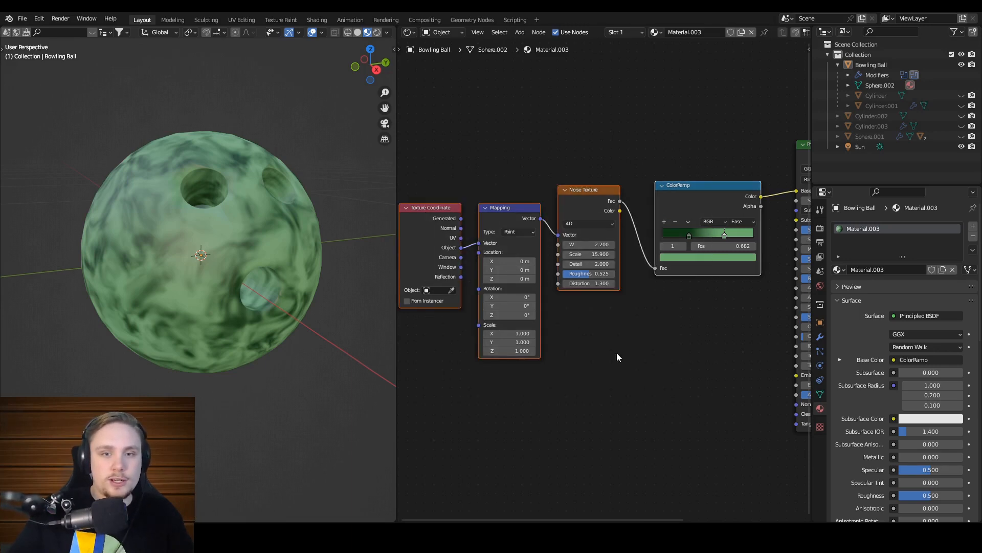
key("g")
left_click(518, 360)
middle_click_drag(687, 344, 580, 357)
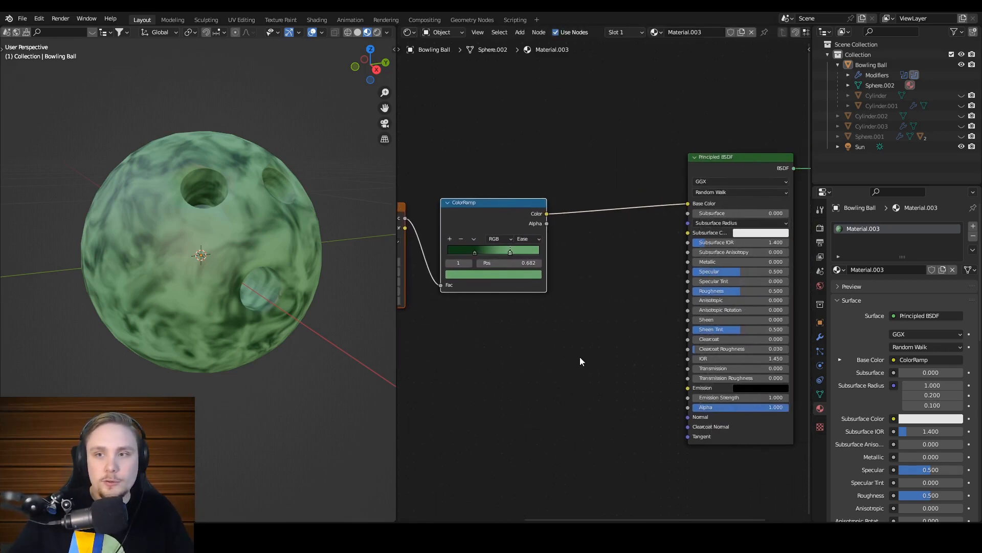
left_click(592, 257)
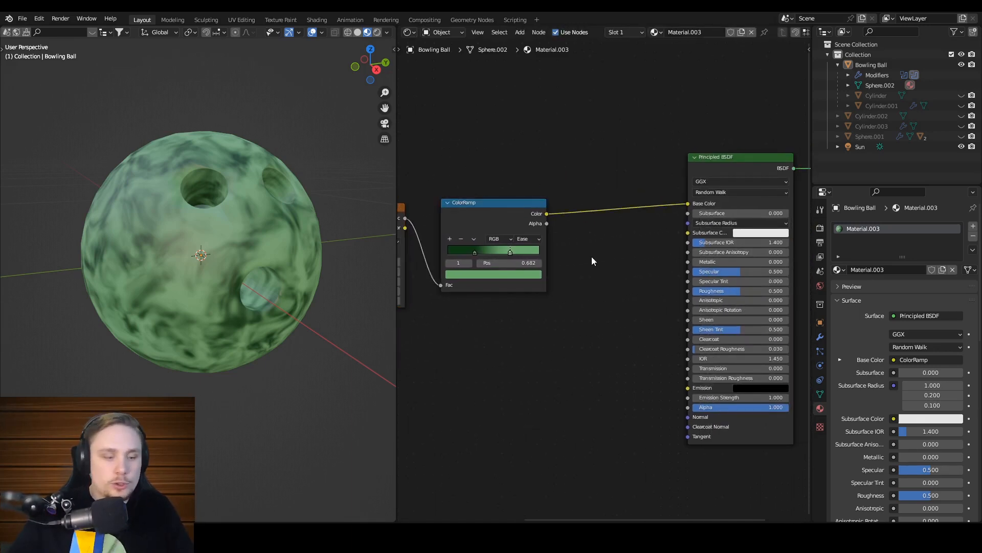
key("shift+a")
left_click(592, 257)
type("hue")
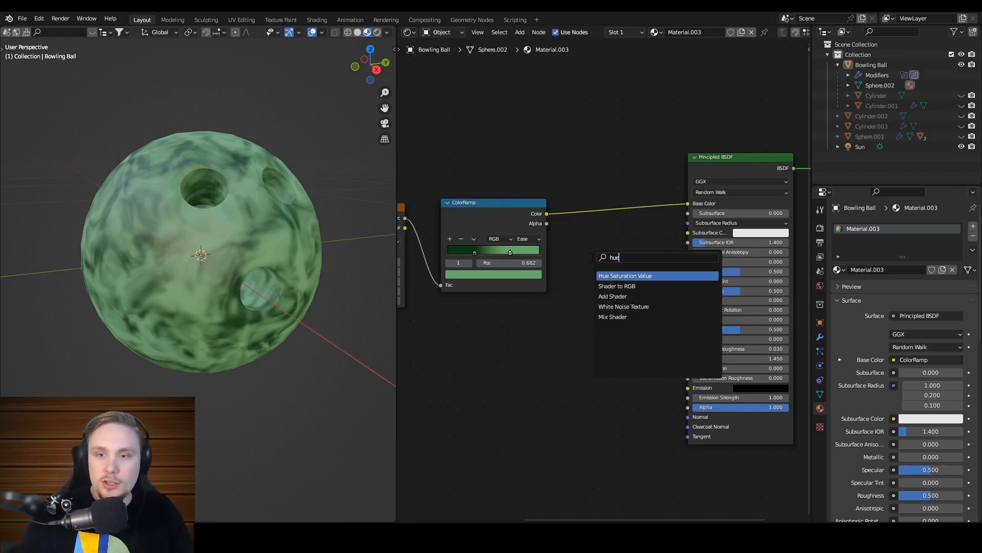
key("Return")
left_click(594, 309)
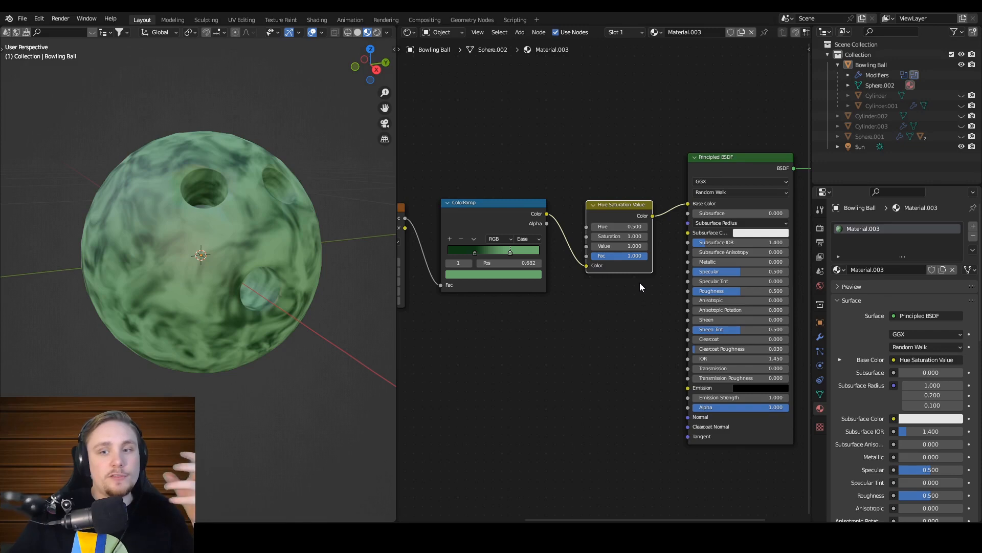
Step: Try raising the Hue Saturation Value node's hue to 0.6 and beyond, and reset it to its default
left_click(645, 226)
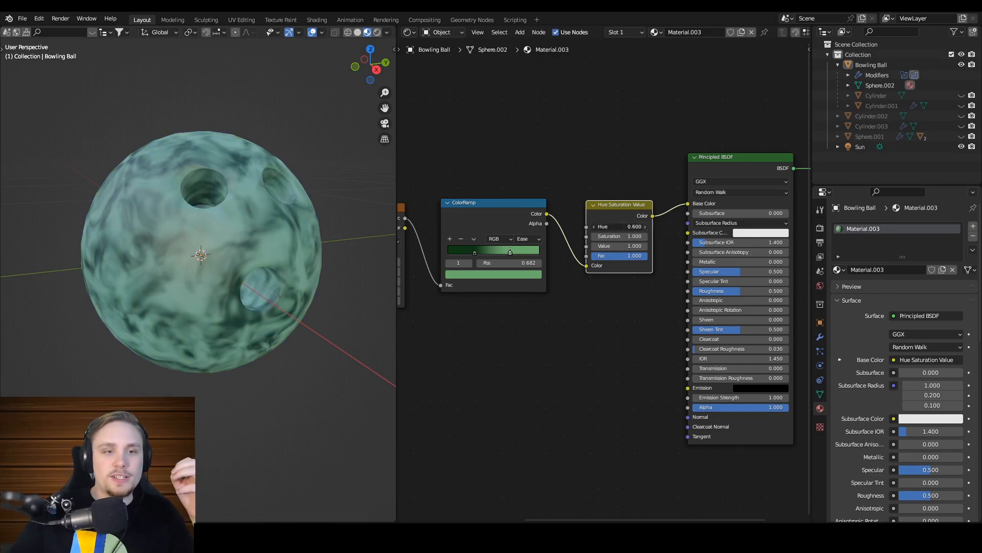
left_click(645, 226)
left_click(645, 227)
key("BackSpace")
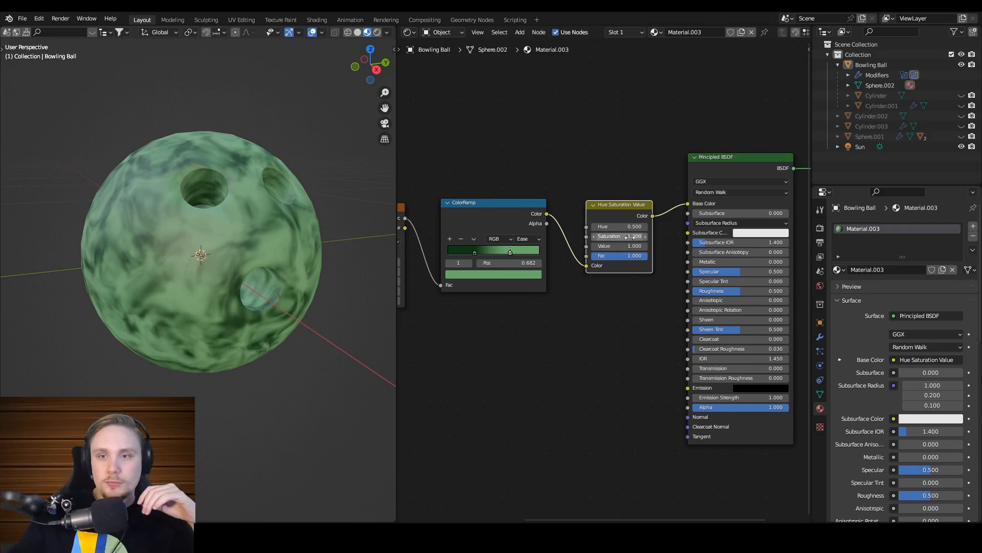
Step: Set the Hue Saturation Value node's saturation to 1.4
mouse_move(633, 237)
left_mouse_down()
mouse_move(661, 237)
mouse_move(588, 236)
mouse_move(640, 237)
left_mouse_up()
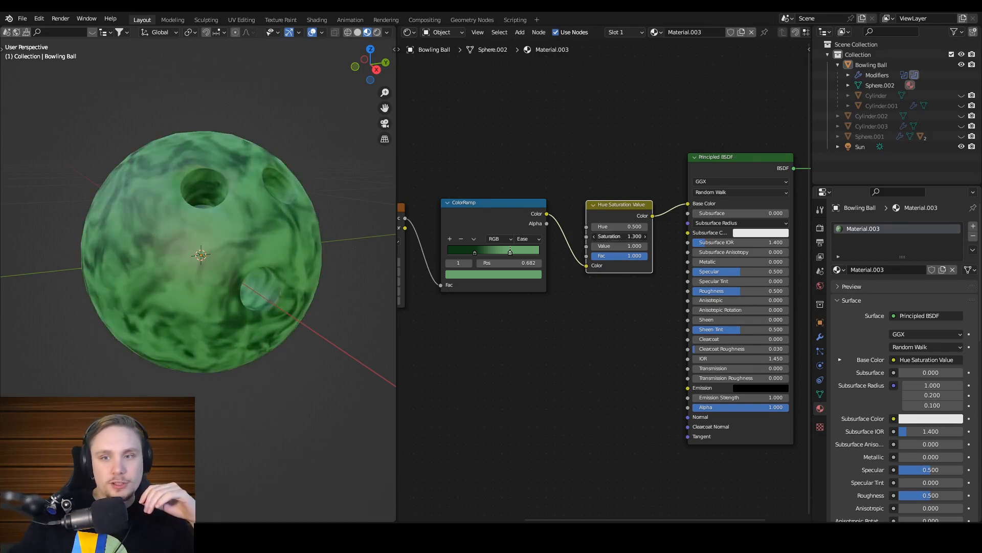
left_click(615, 235)
type("1")
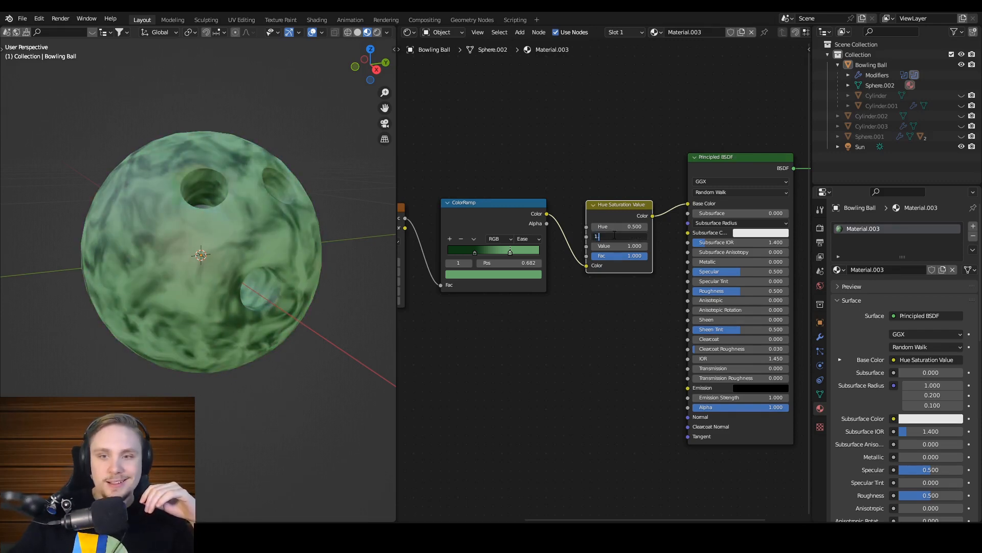
type(".4")
key("Return")
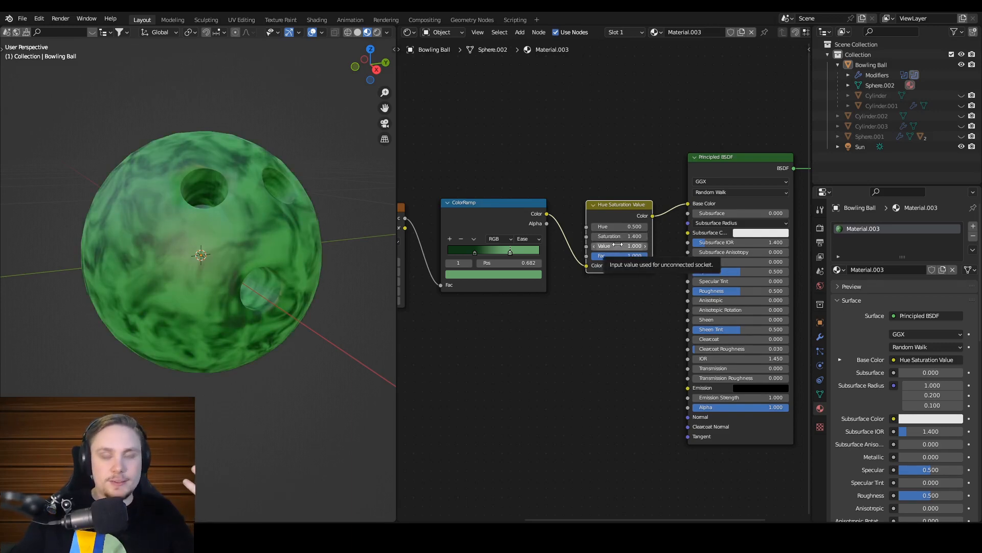
Step: Lower the Hue Saturation Value node's value to 0.3 and check the darkened ball
left_click(594, 247)
left_click(594, 247)
left_click(594, 247)
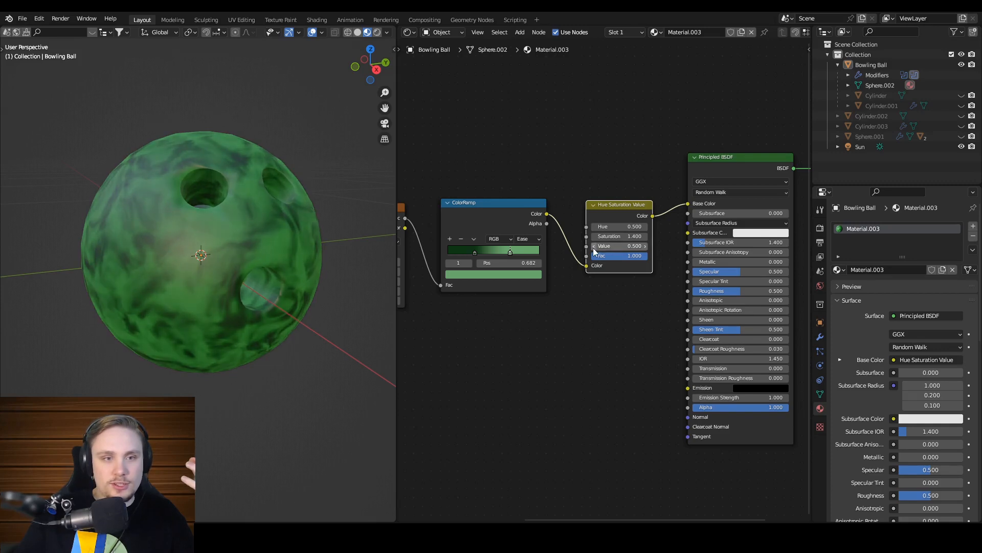
left_click(594, 246)
left_click(594, 246)
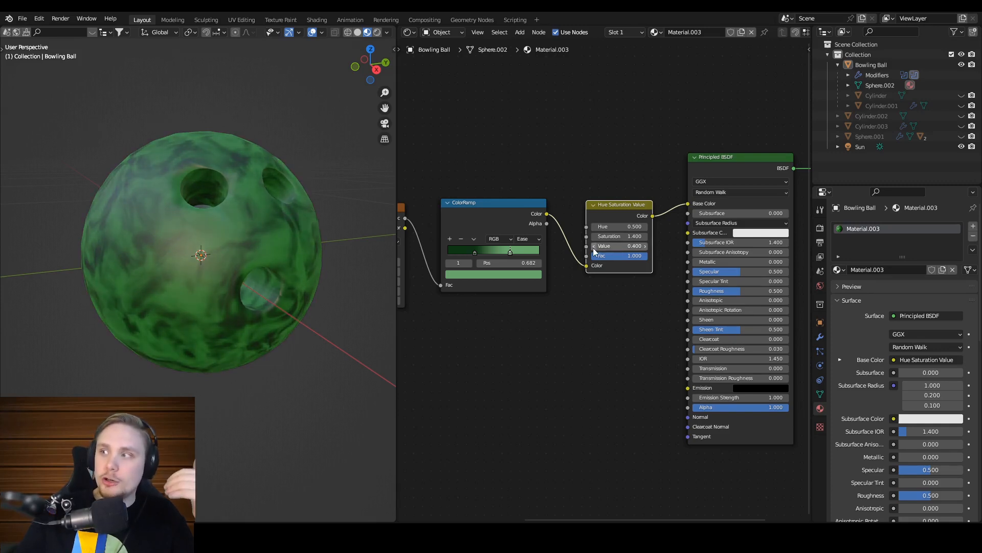
left_click(594, 246)
mouse_move(170, 293)
middle_mouse_down()
mouse_move(231, 275)
mouse_move(231, 253)
mouse_move(185, 301)
mouse_move(170, 299)
mouse_move(184, 303)
middle_mouse_up()
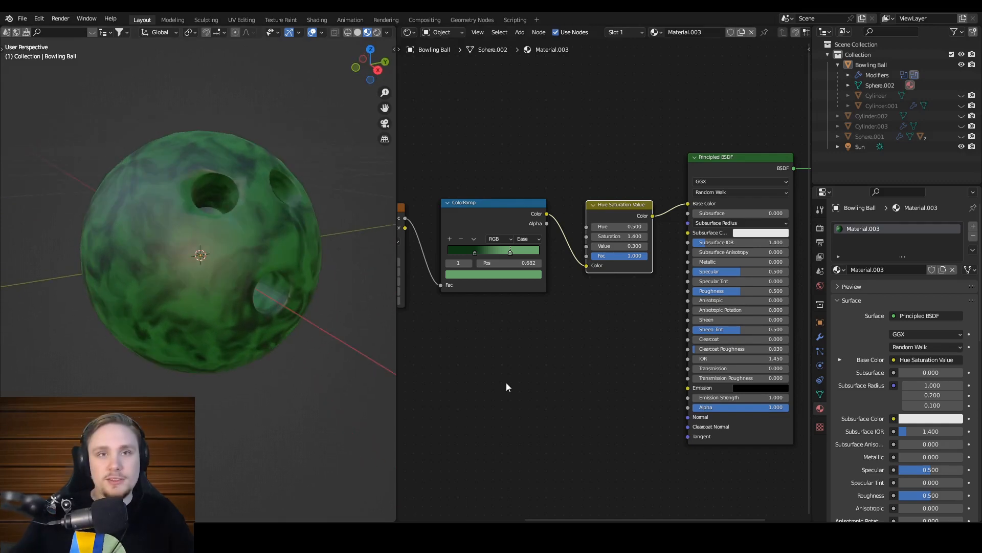